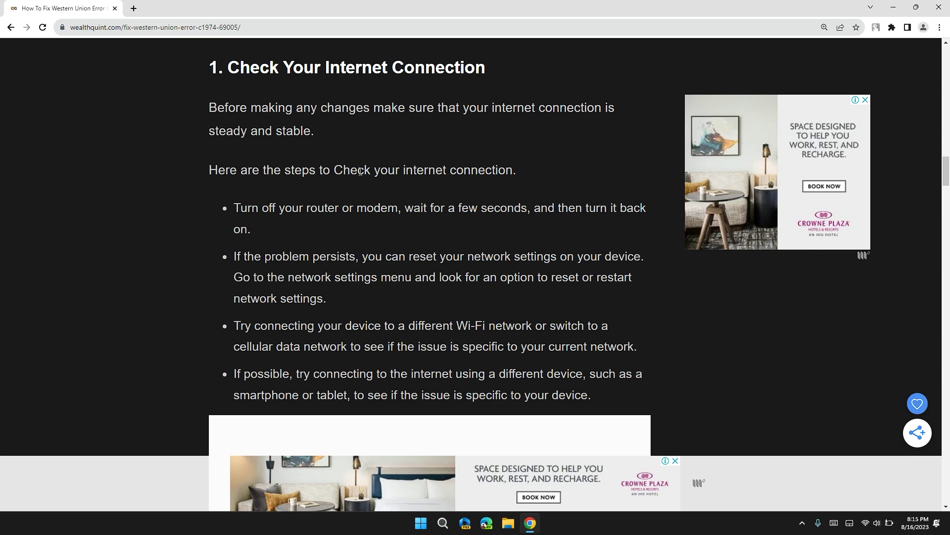
- Check the available Wi-Fi networks under Windows Settings' Network & internet
scroll(407, 172, down, 1)
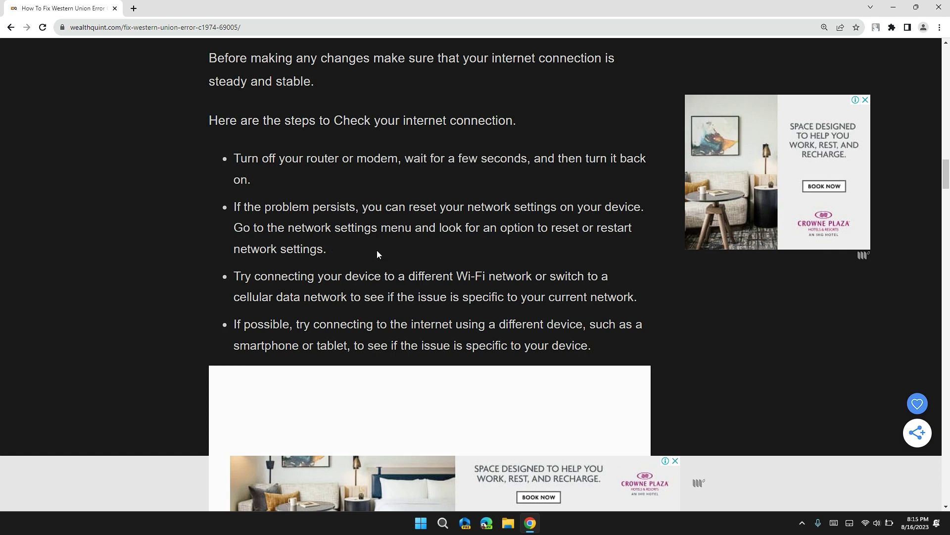
click(421, 523)
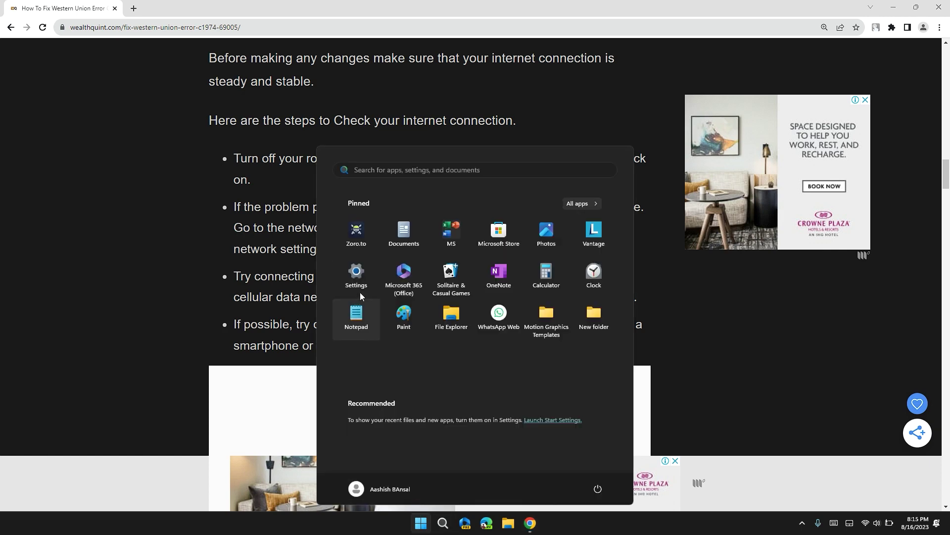
click(357, 277)
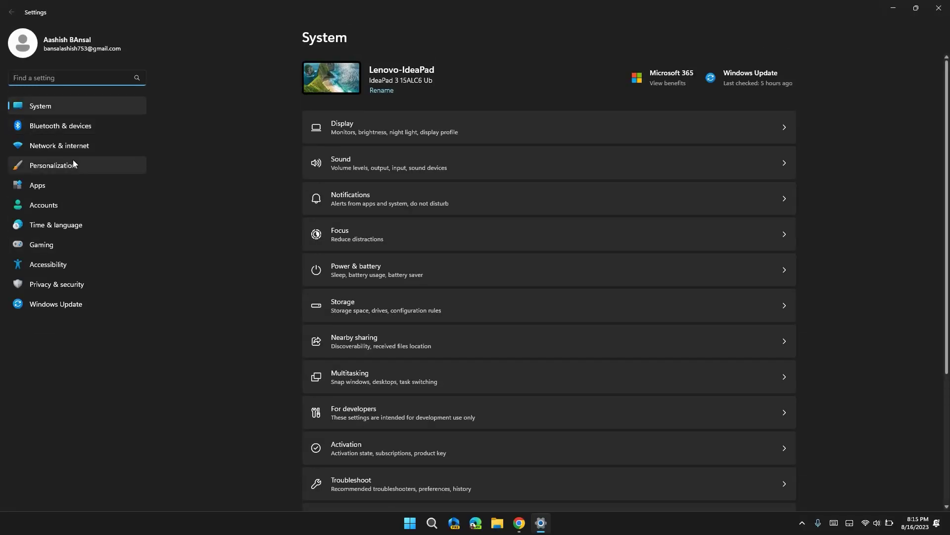
click(82, 147)
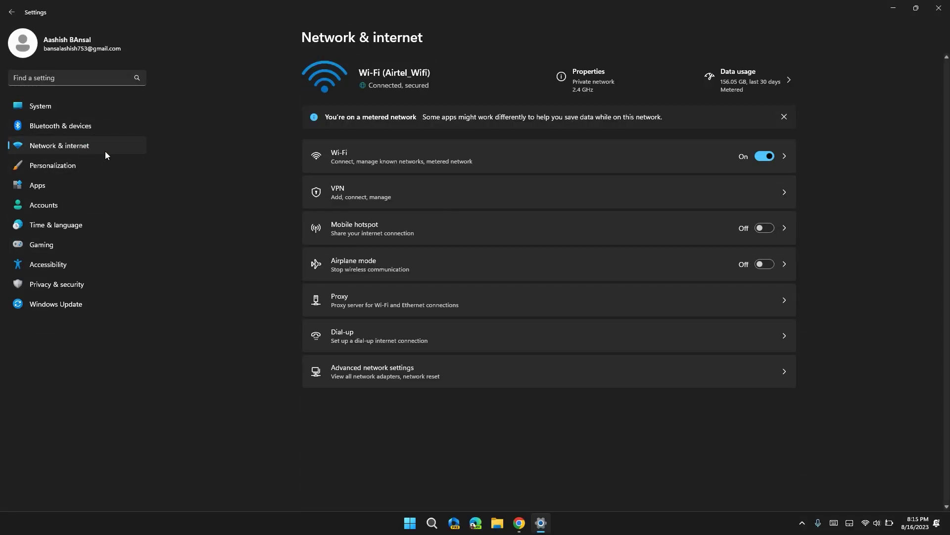
click(521, 153)
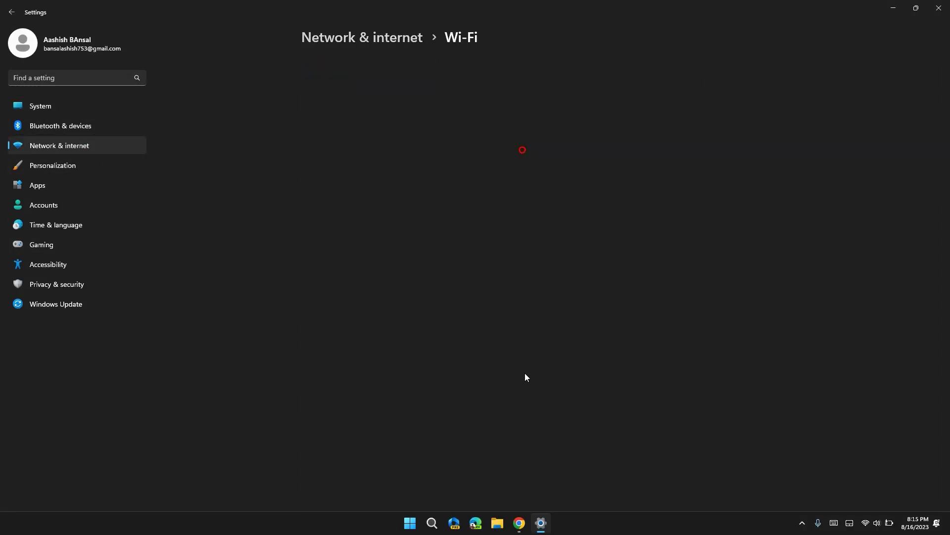
click(421, 138)
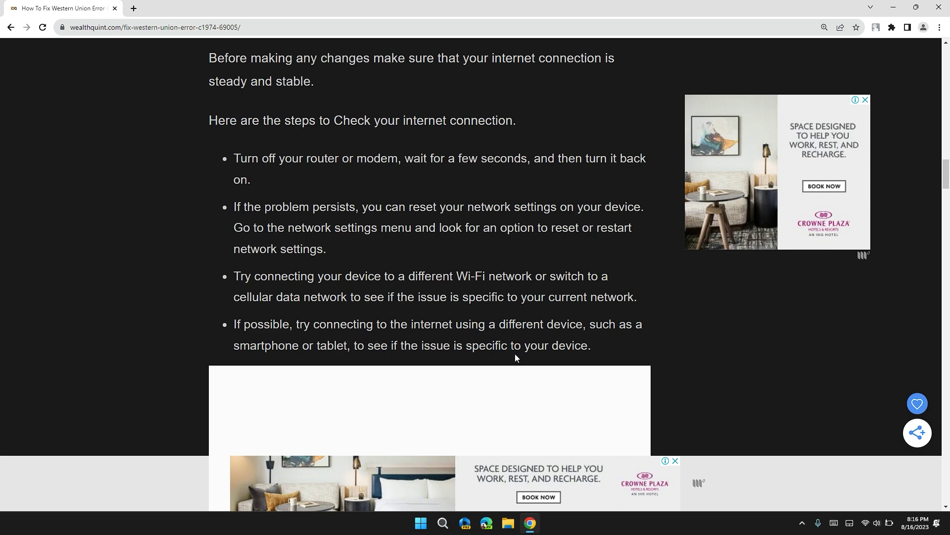
- Scroll down the article to its browser cache-clearing instructions
scroll(545, 347, down, 9)
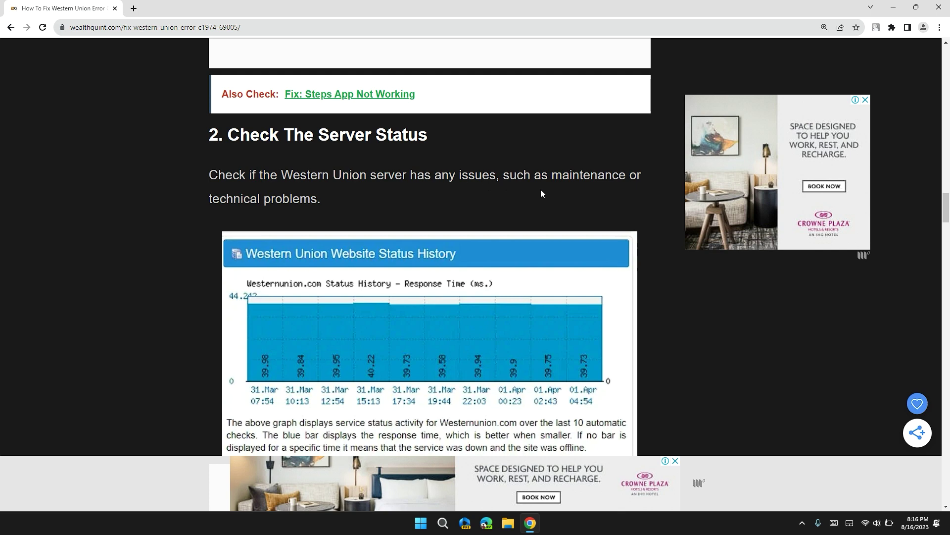
scroll(593, 183, down, 1)
scroll(593, 186, down, 1)
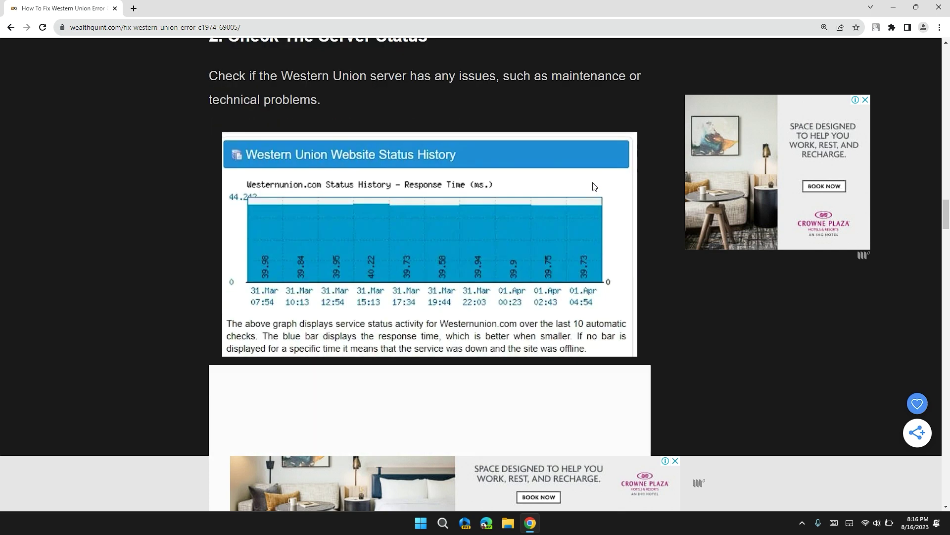
scroll(594, 184, up, 1)
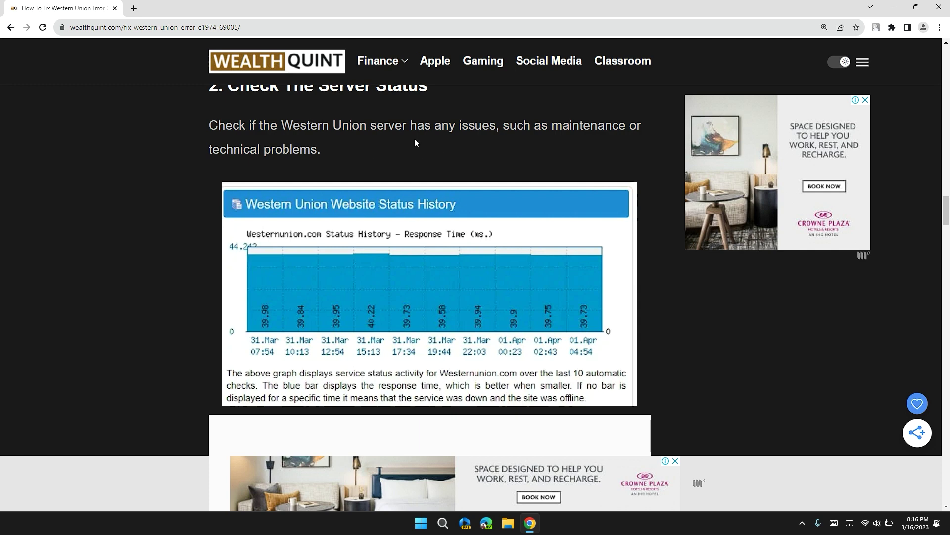
scroll(416, 141, down, 7)
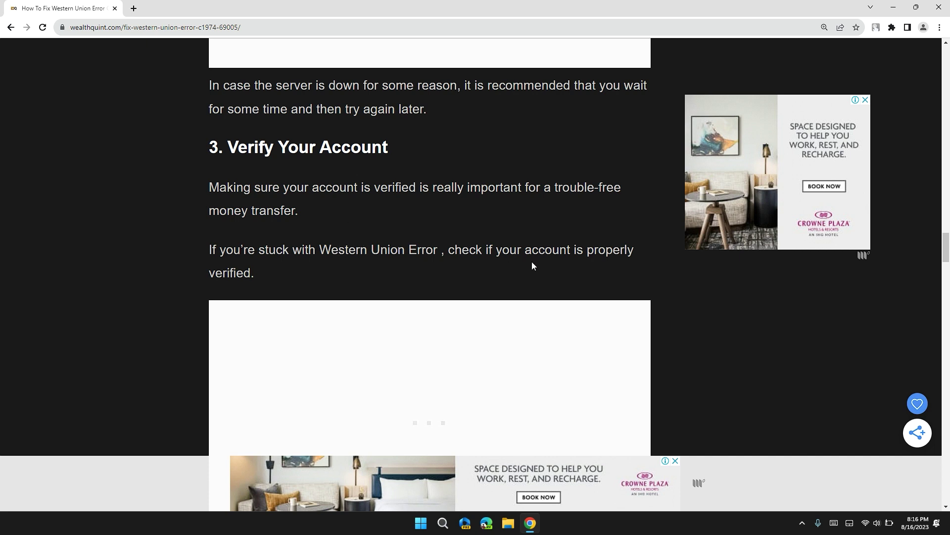
scroll(533, 270, down, 1)
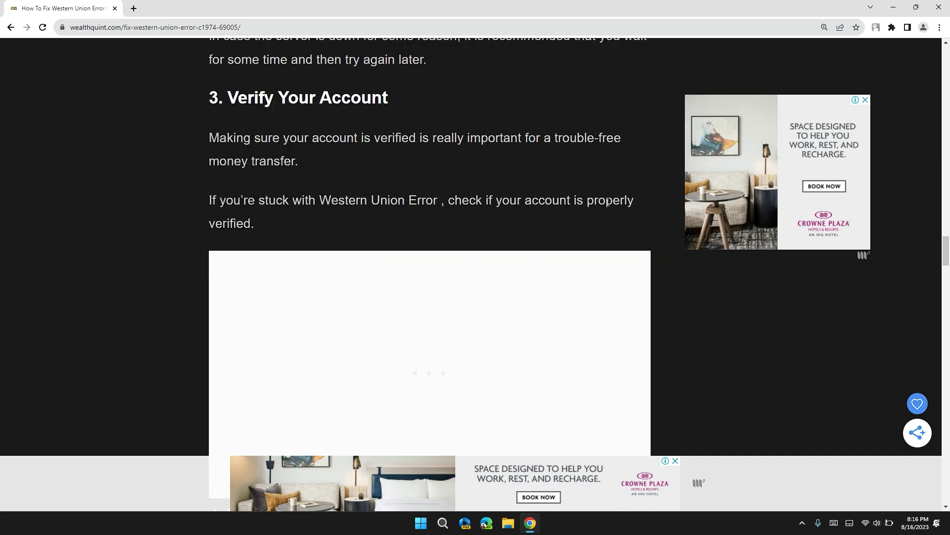
scroll(342, 224, down, 7)
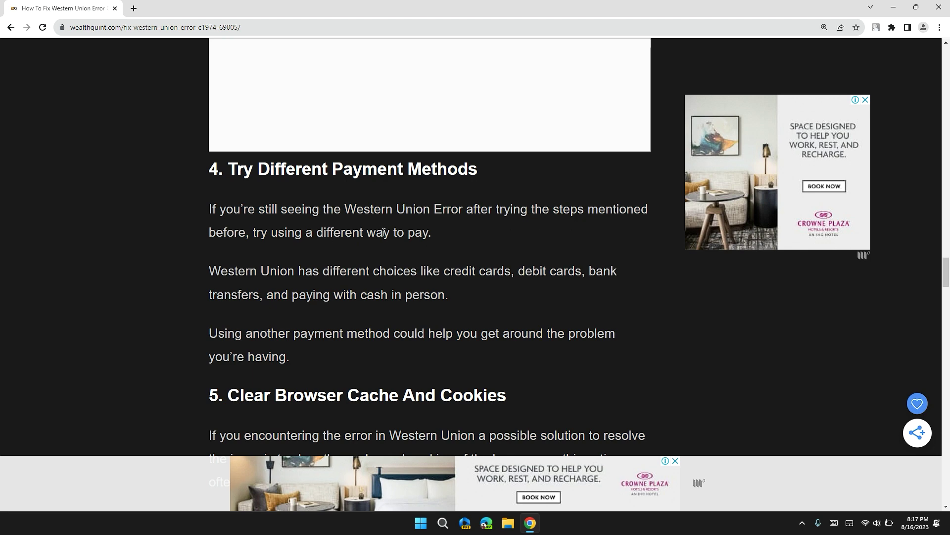
scroll(373, 253, down, 1)
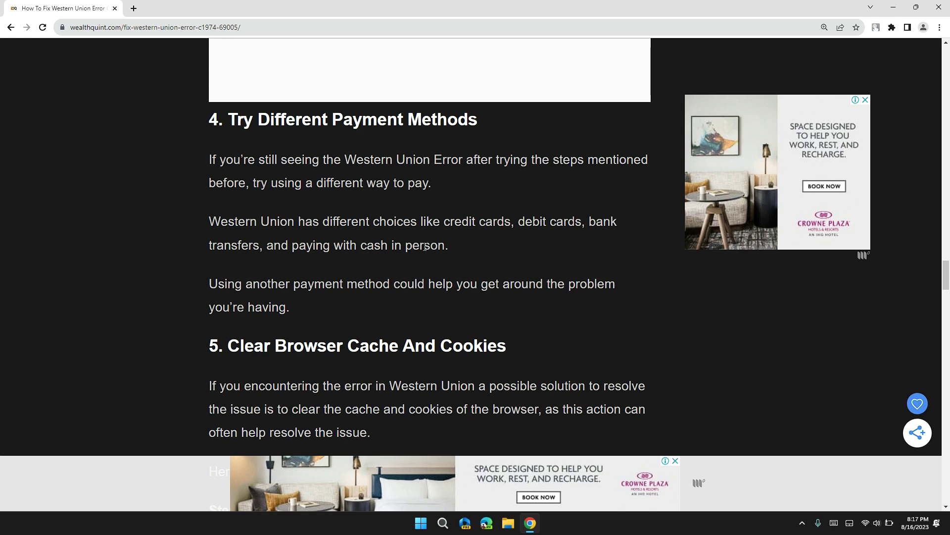
scroll(425, 246, down, 1)
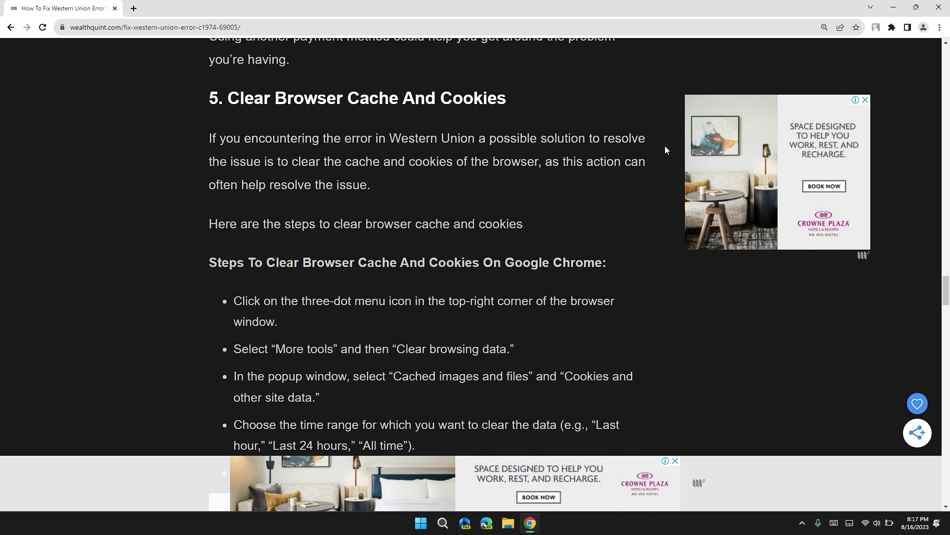
- Clear all-time cookies and cached images and files, then close the Settings tab
click(940, 27)
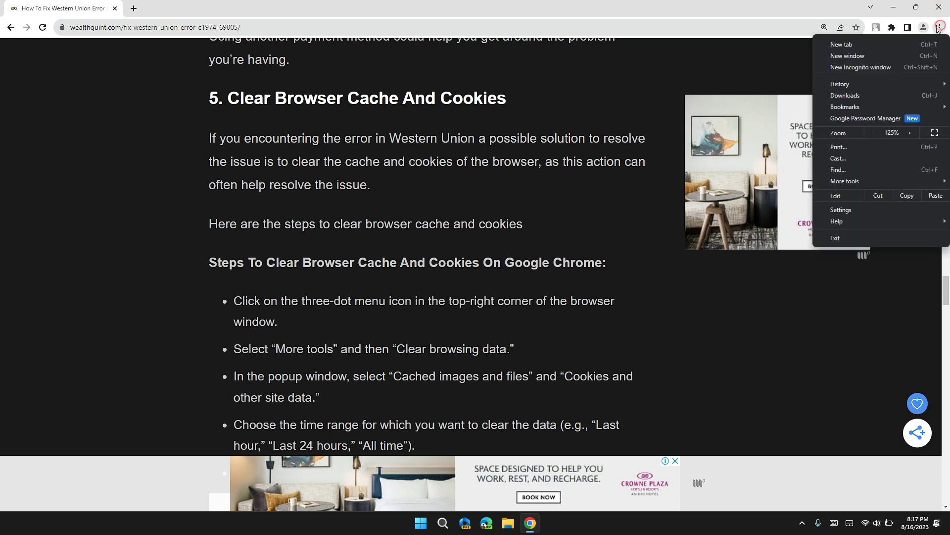
mouse_move(862, 181)
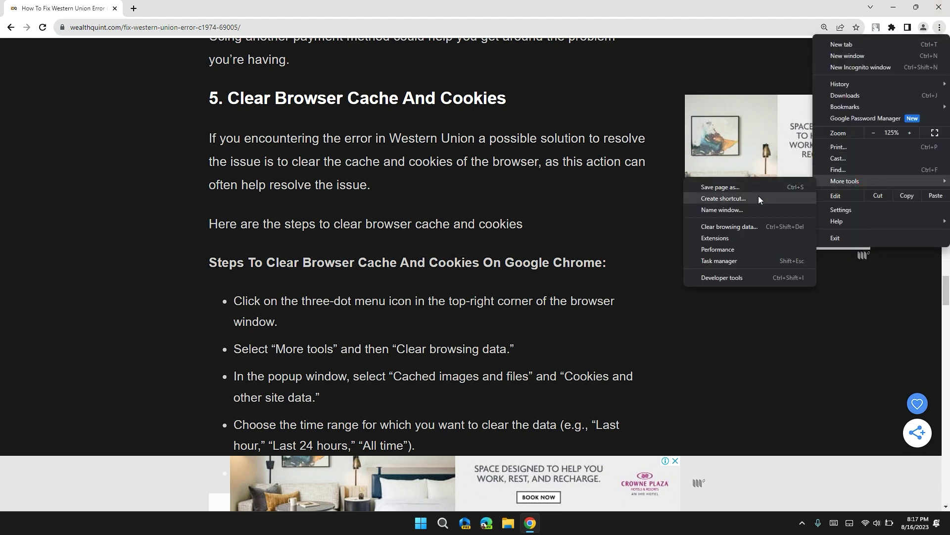
click(736, 227)
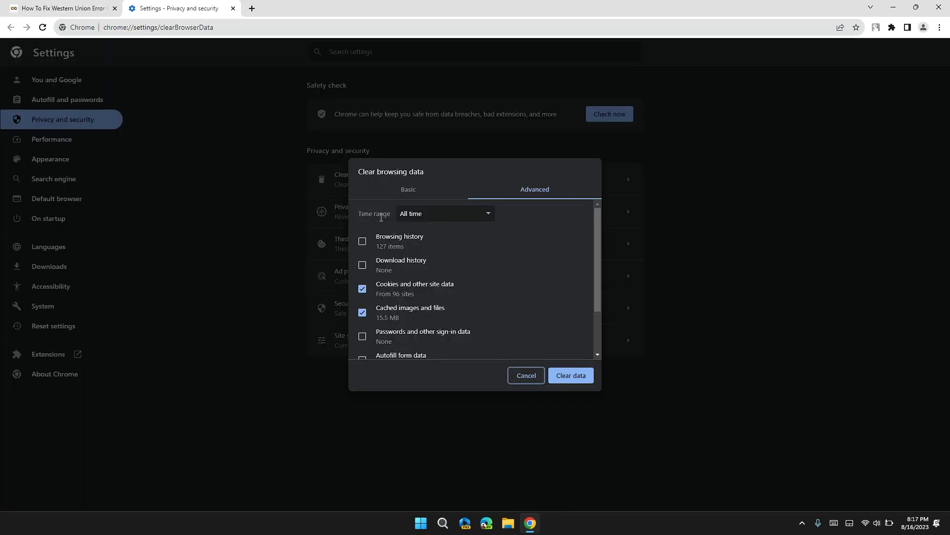
click(405, 217)
click(414, 262)
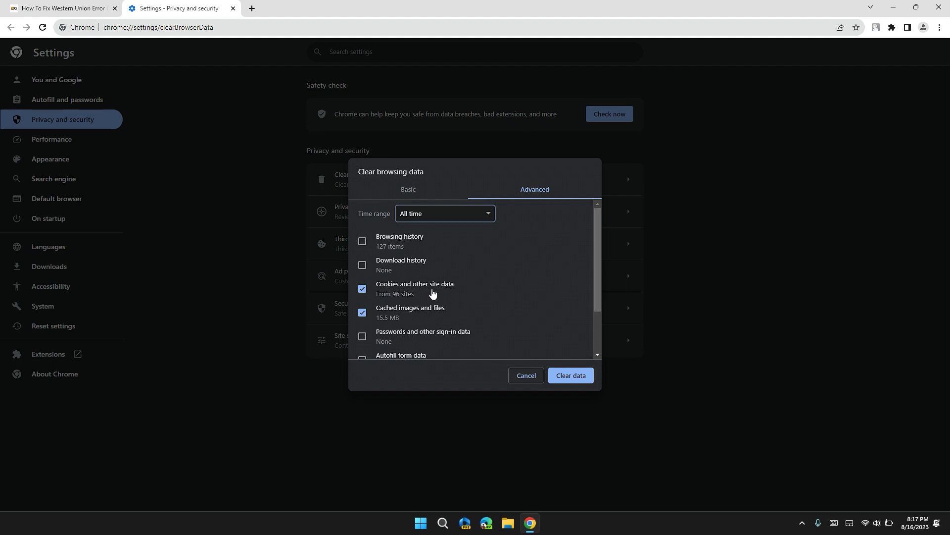
click(373, 289)
click(369, 289)
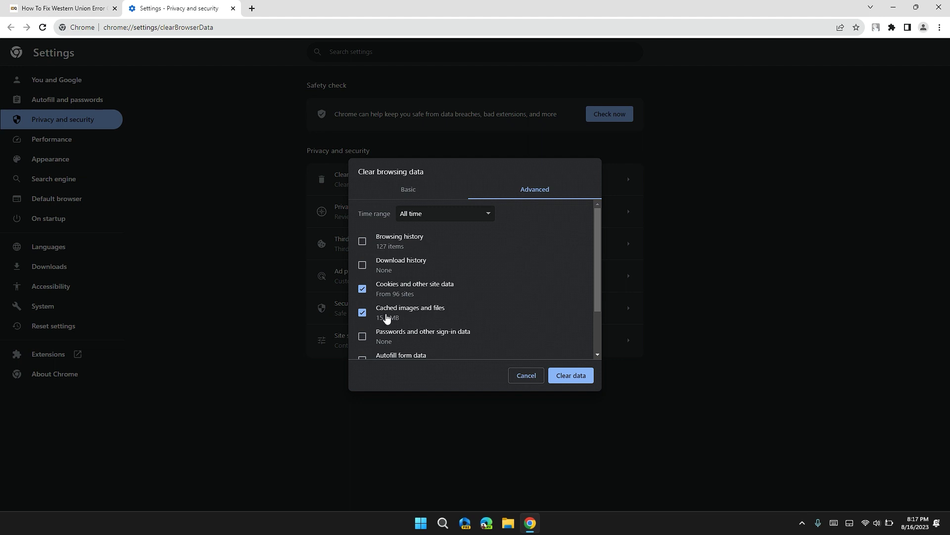
click(394, 320)
click(388, 315)
click(565, 376)
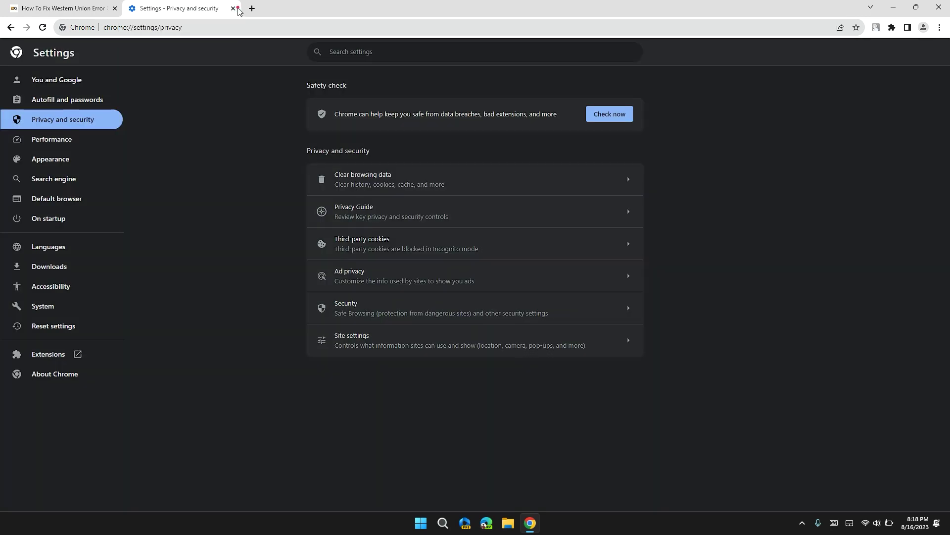
click(233, 9)
- Scroll past the Firefox, Safari and Edge steps to step 7, Contact Western Union Support
scroll(400, 264, down, 7)
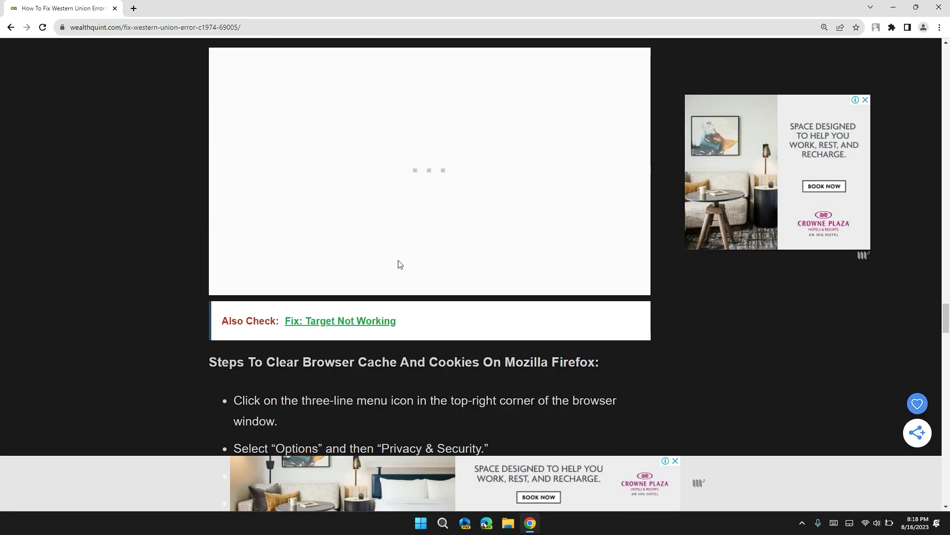
scroll(399, 264, down, 1)
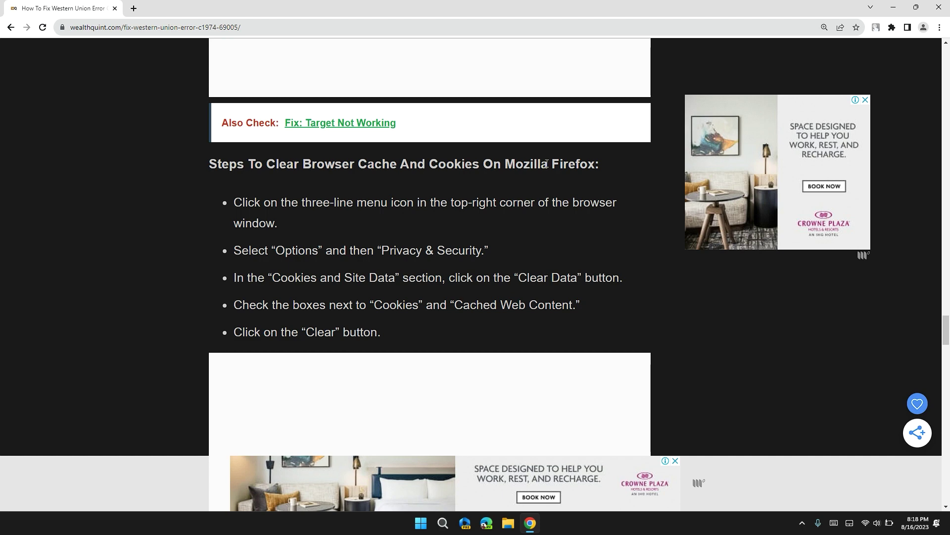
drag(511, 164, 577, 163)
scroll(526, 245, down, 5)
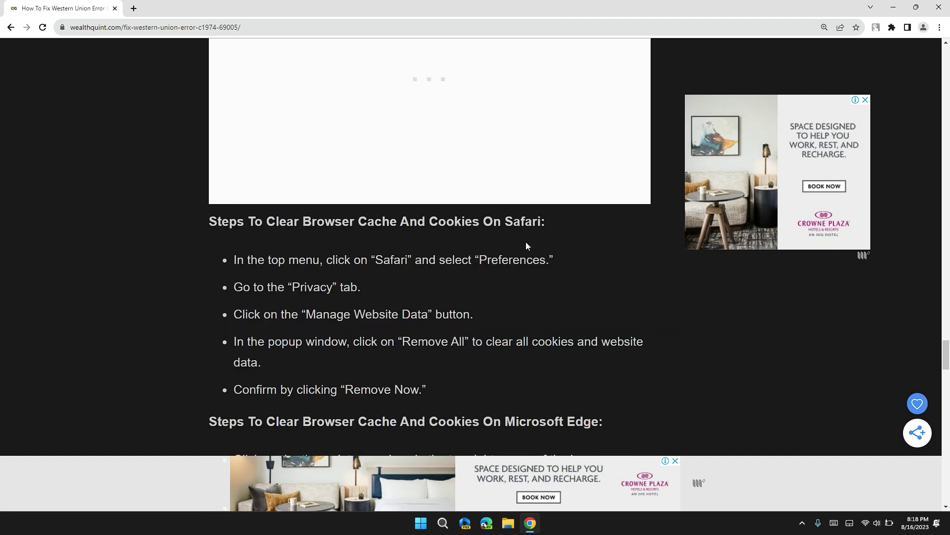
triple_click(527, 223)
scroll(528, 224, down, 4)
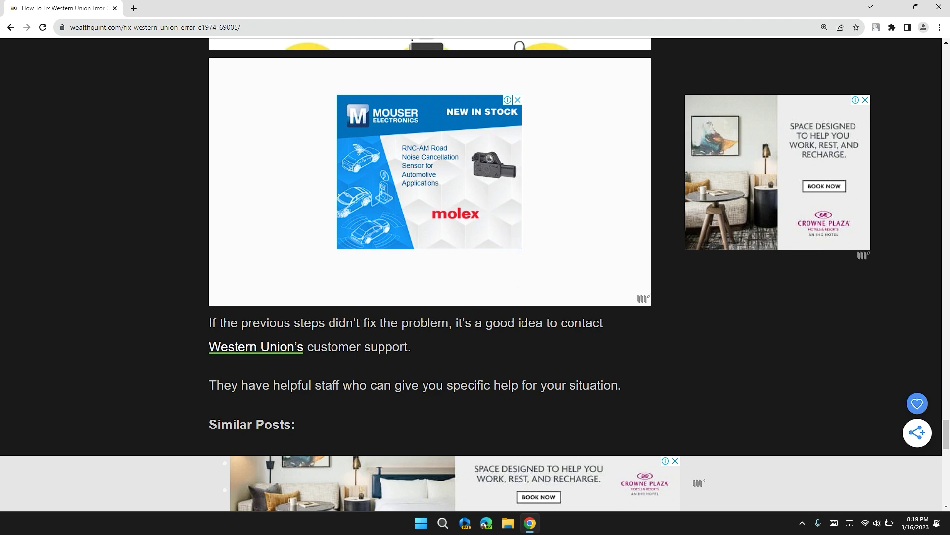
- Follow the article's 'Western Union's' link to Contact Western Union United States and scroll its options
click(282, 352)
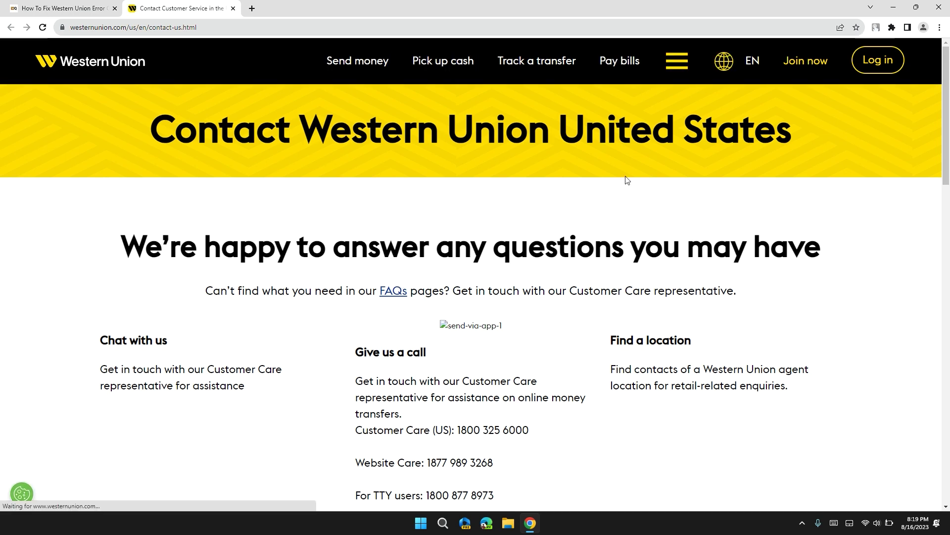
scroll(604, 190, down, 2)
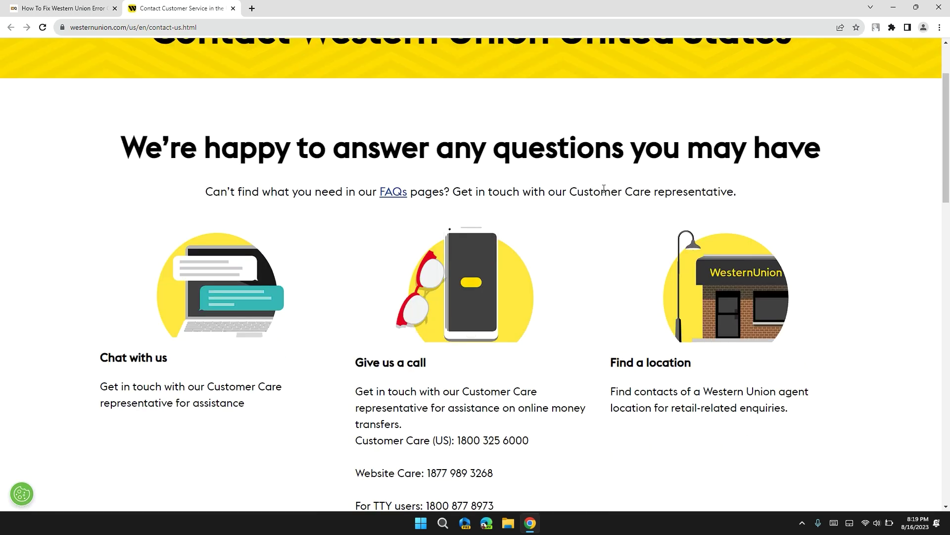